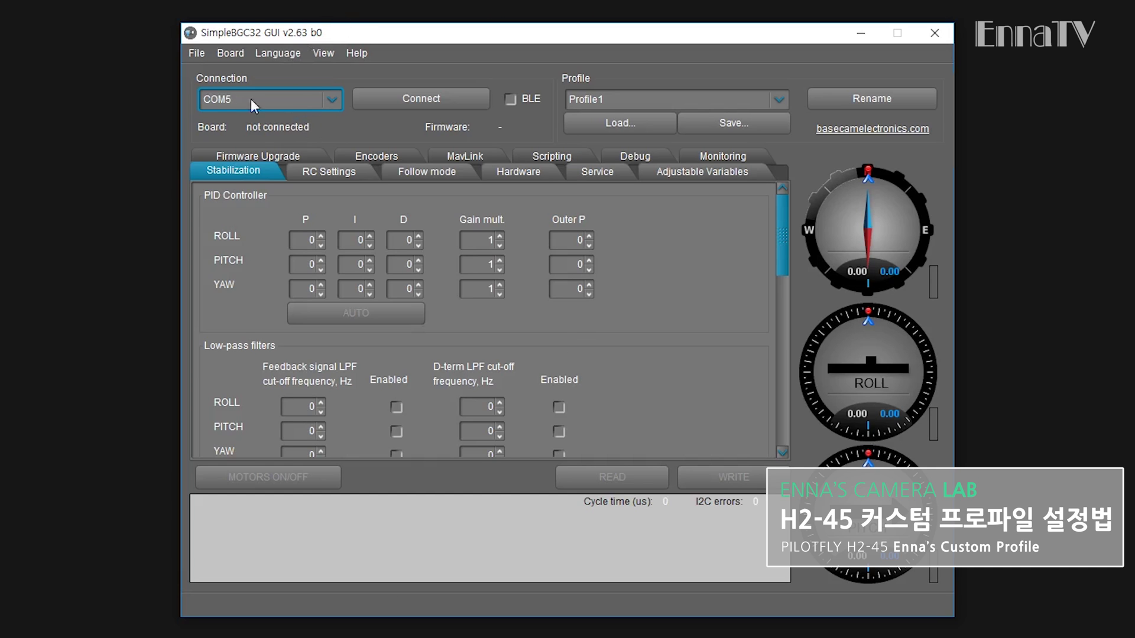
# Connect to the gimbal board through the COM5 port
pyautogui.click(332, 100)
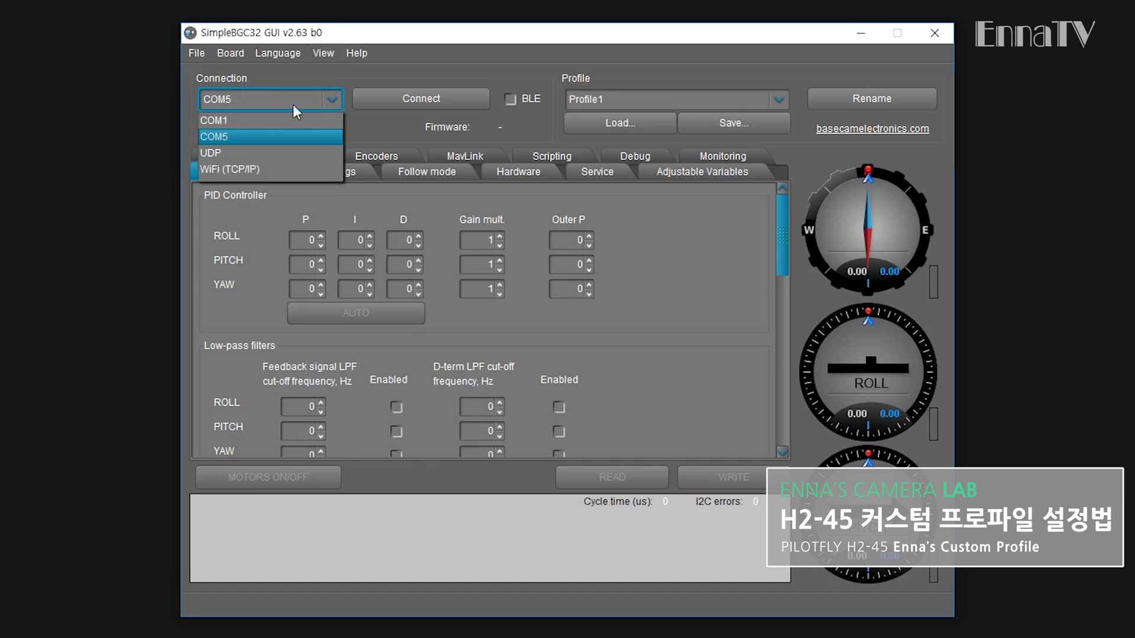
pyautogui.click(250, 137)
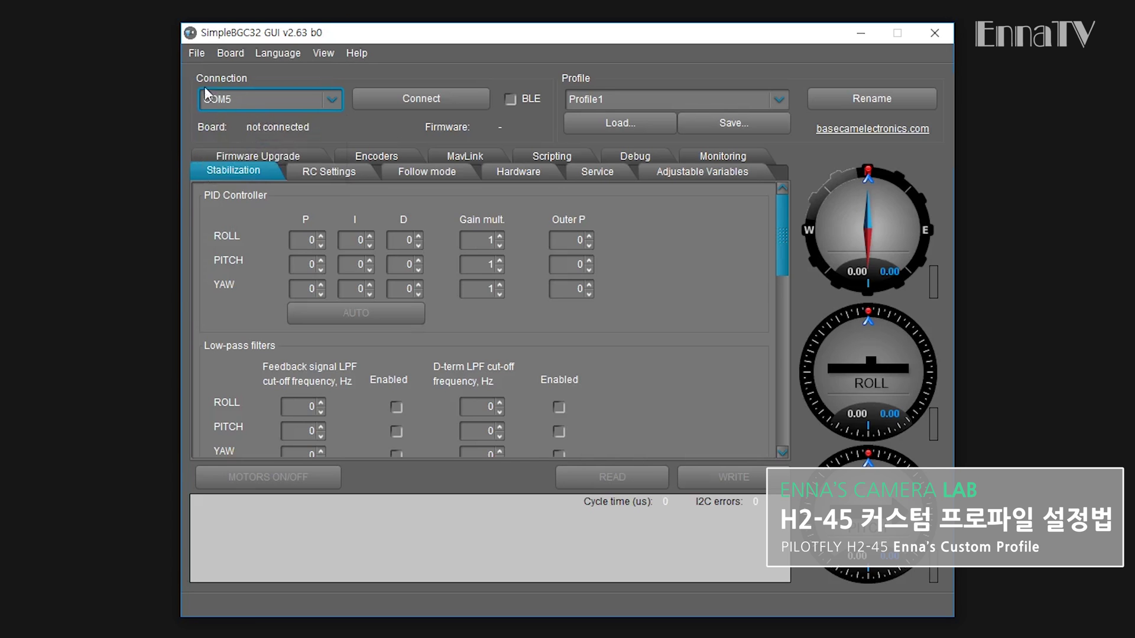
pyautogui.click(423, 101)
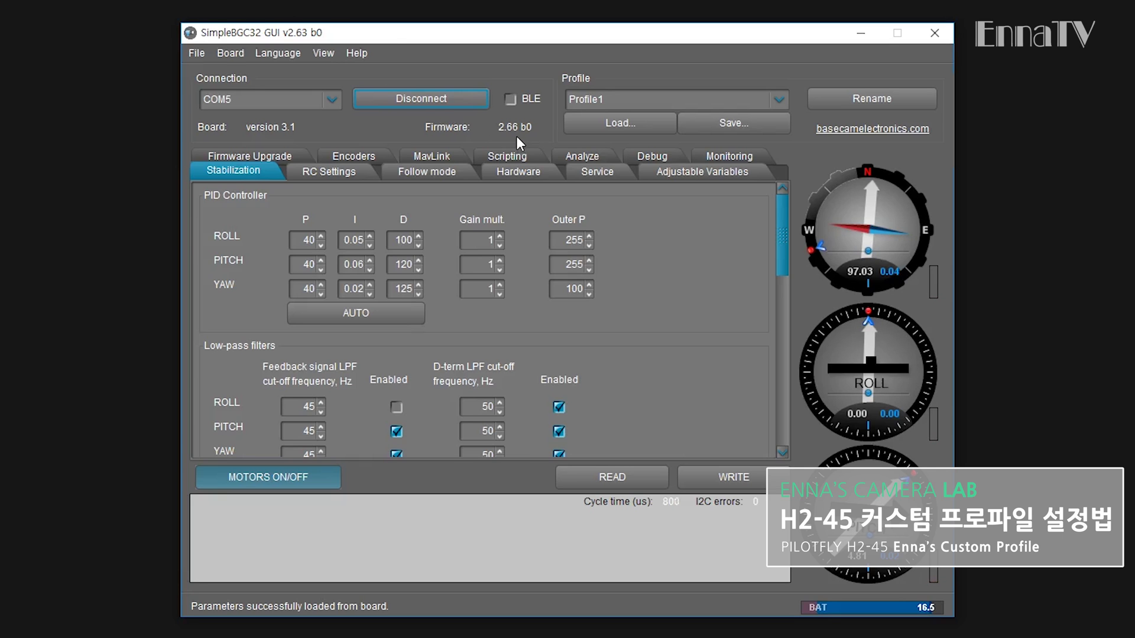
# Check for the latest available firmware version with beta versions included and only compatible firmwares shown
pyautogui.click(249, 154)
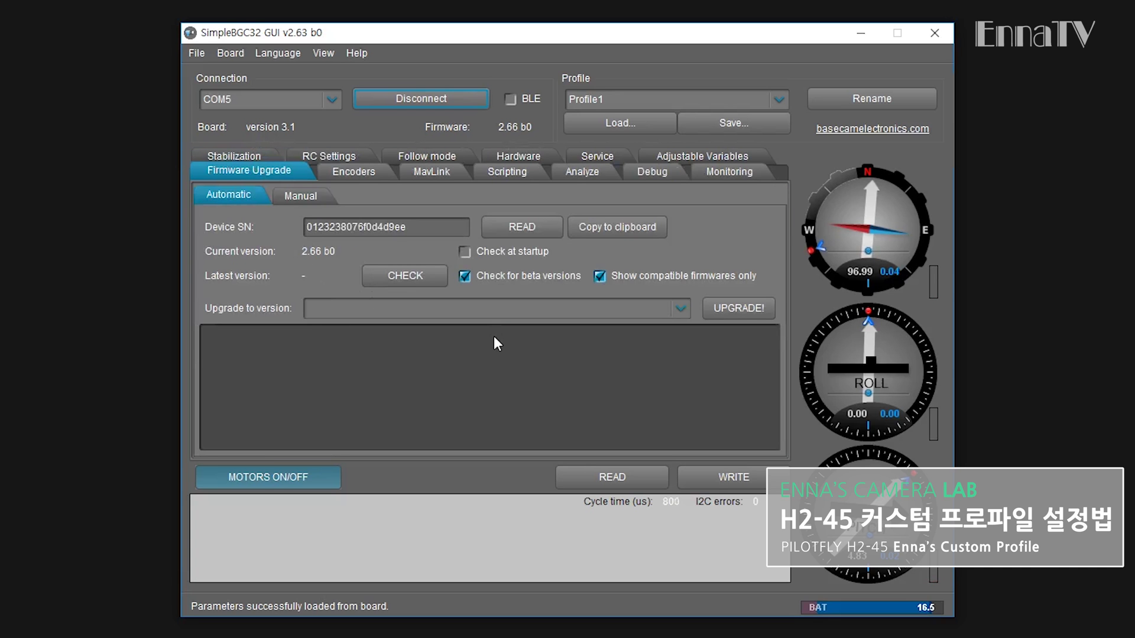
pyautogui.click(463, 277)
pyautogui.click(465, 276)
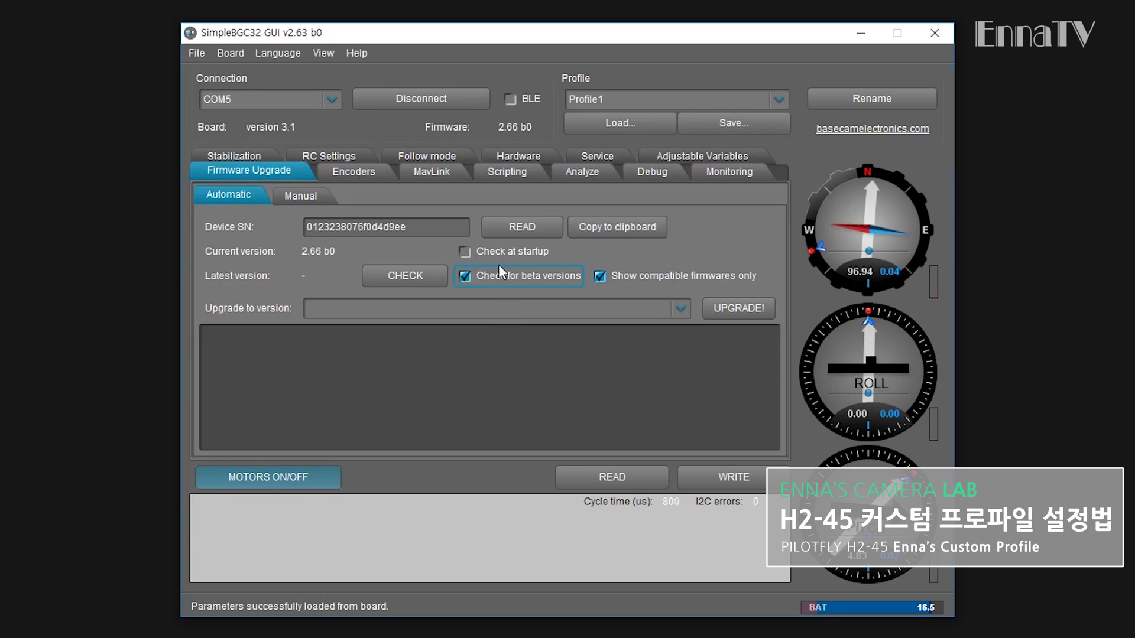
pyautogui.click(400, 276)
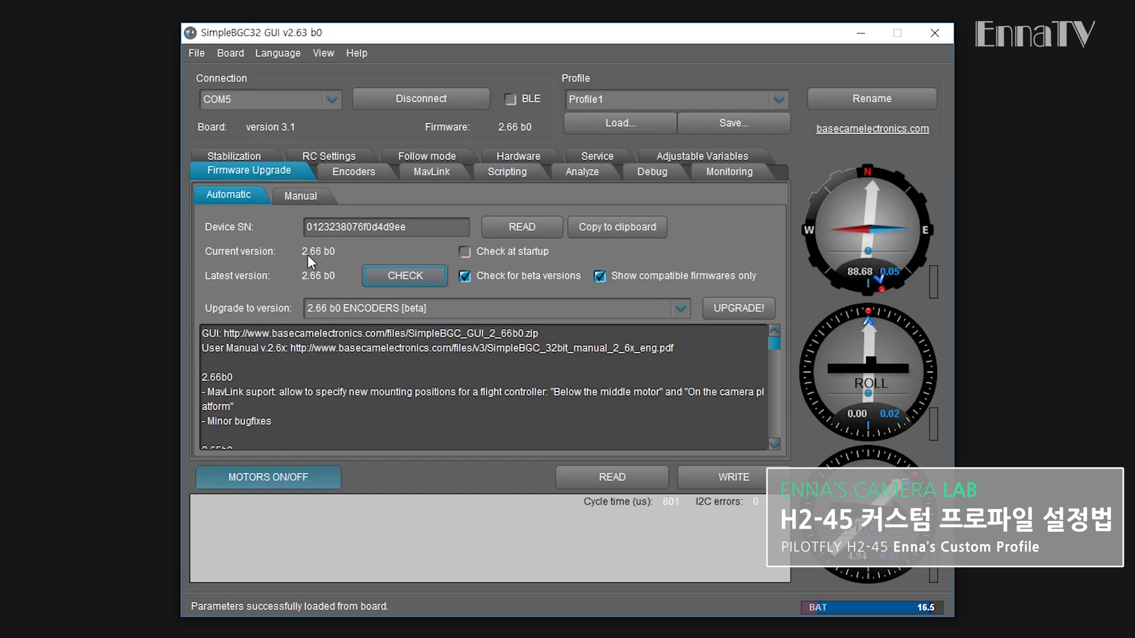
# Copy the SimpleBGC_GUI_2_66b0.zip link from the firmware notes and open it in a new Chrome tab to download it
pyautogui.click(228, 336)
pyautogui.moveTo(227, 335); pyautogui.dragTo(558, 335)
pyautogui.hotkey('ctrl', 'c')
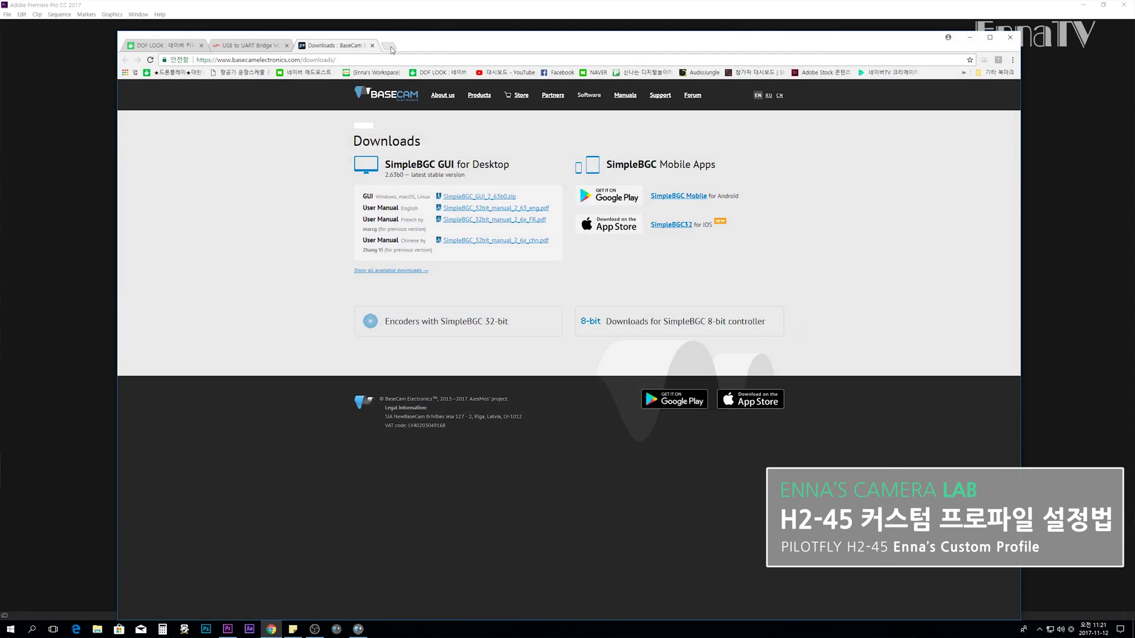
pyautogui.click(390, 46)
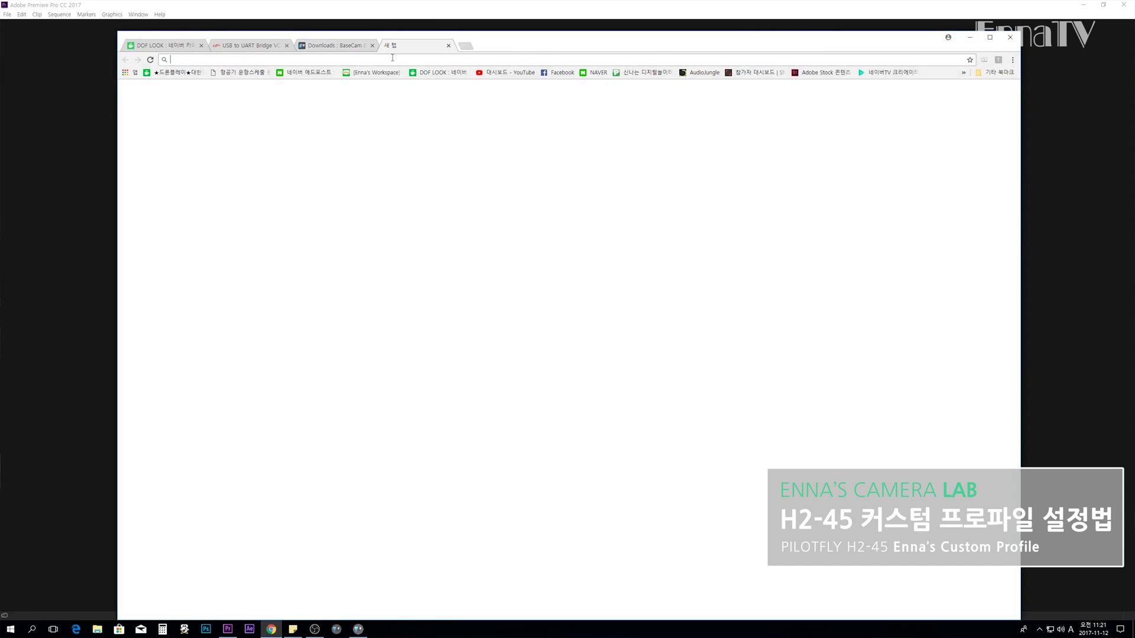
pyautogui.hotkey('ctrl', 'v')
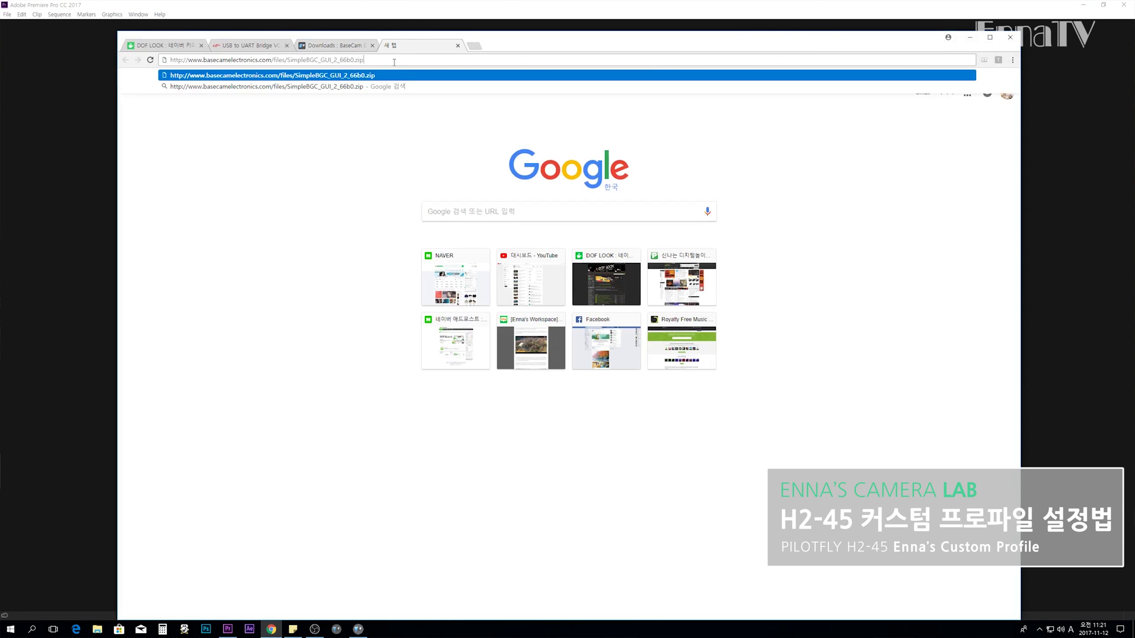
pyautogui.press('Return')
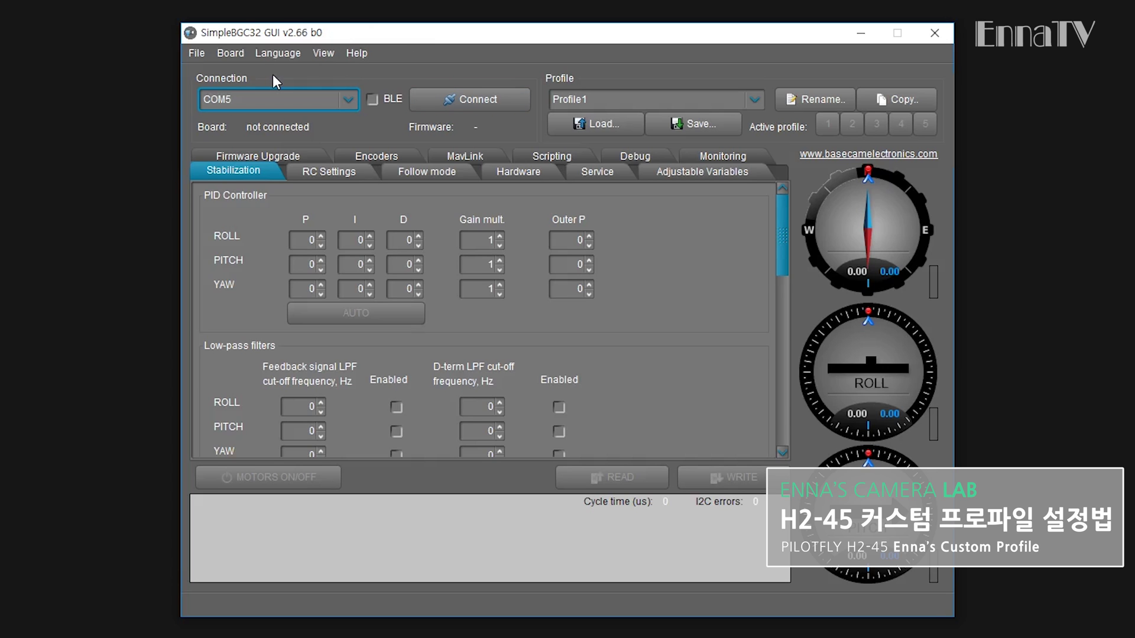
# Connect the board in SimpleBGC32 GUI v2.66 b0 and save all profiles to the file all_profiles.profile
pyautogui.click(476, 100)
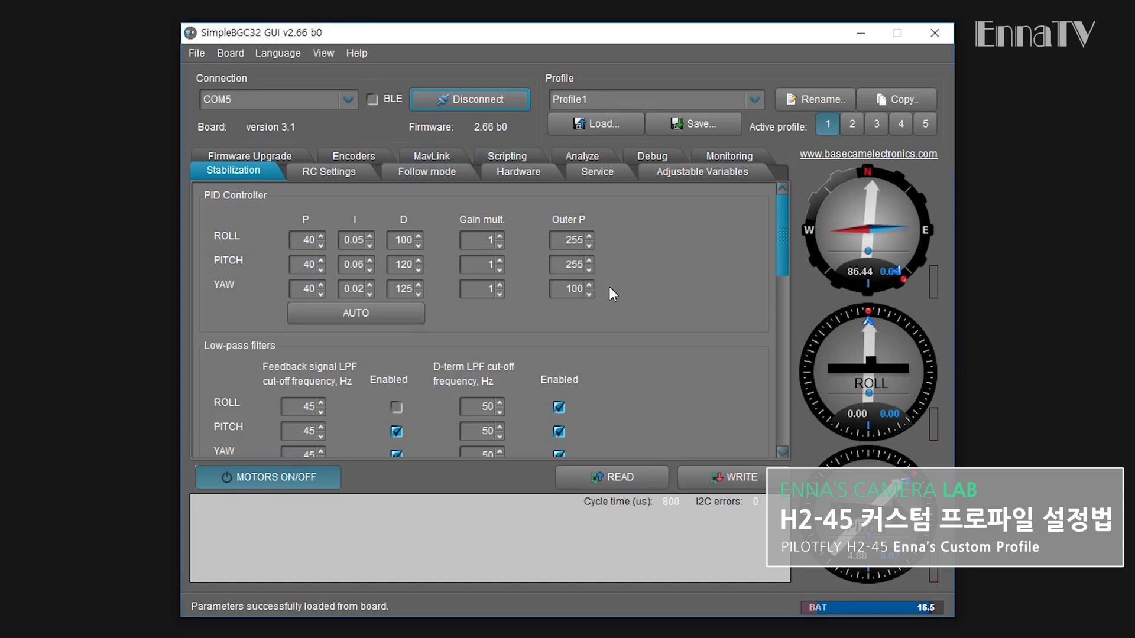
pyautogui.click(197, 53)
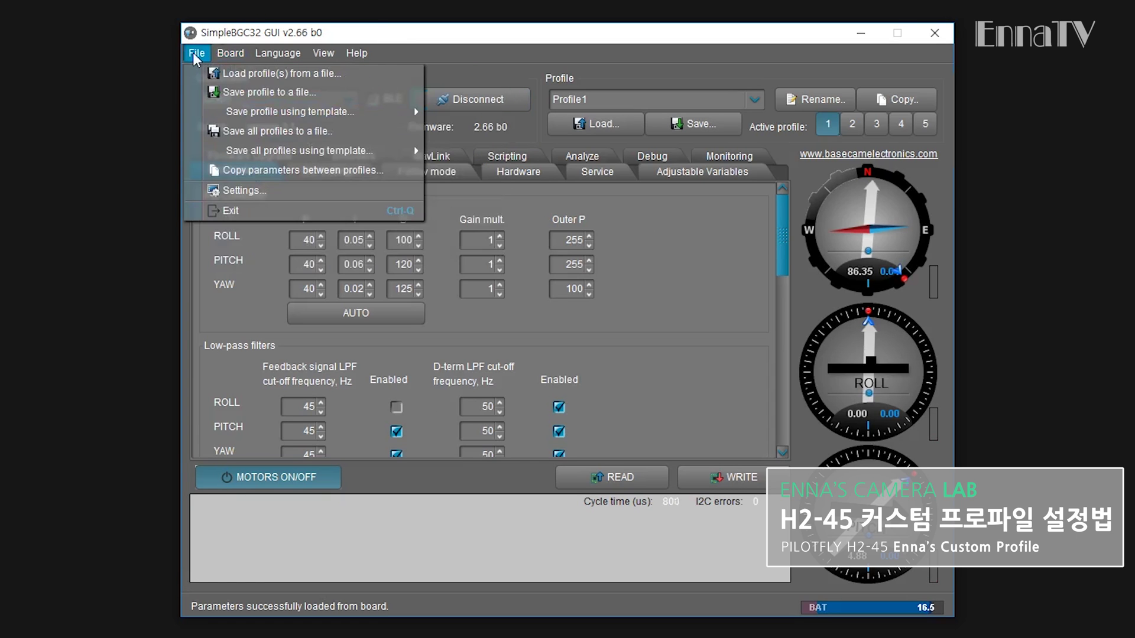
pyautogui.click(277, 130)
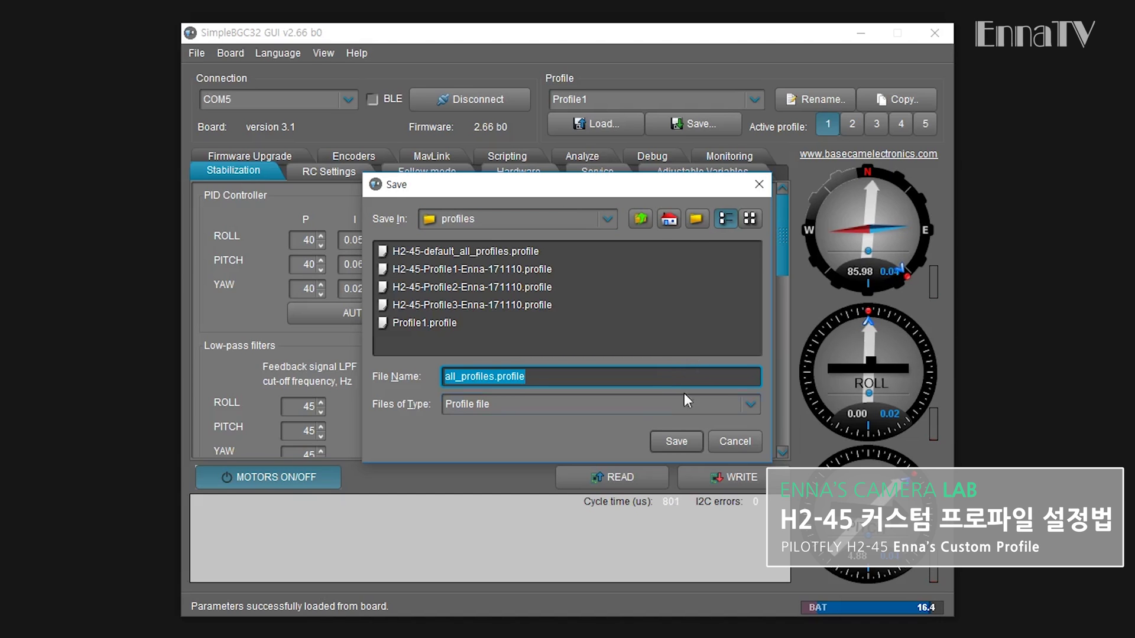
pyautogui.click(676, 442)
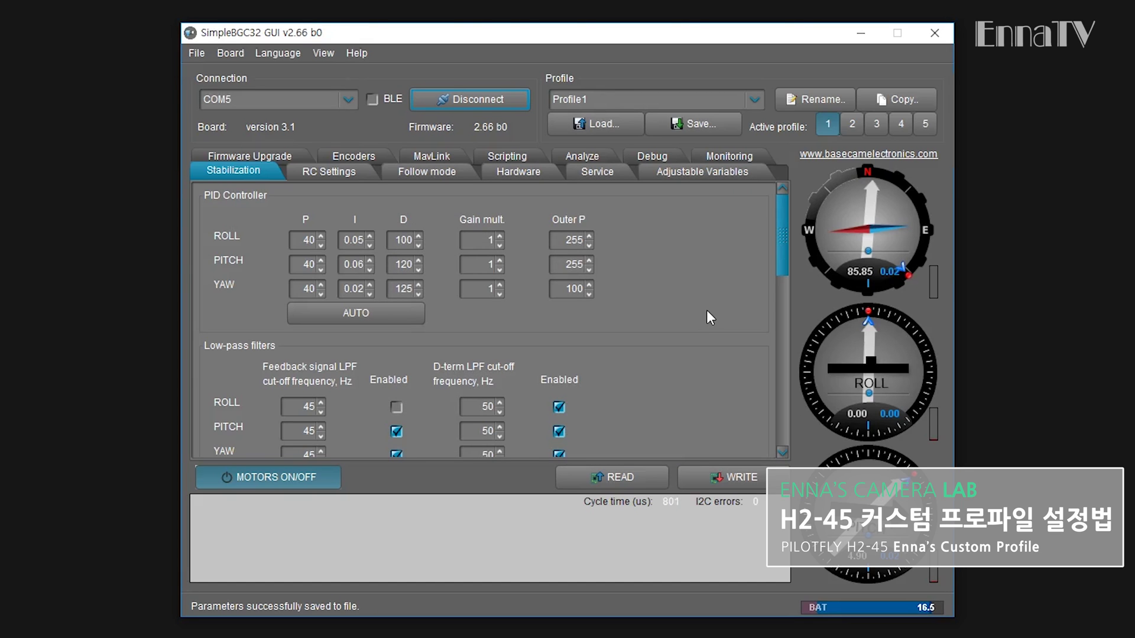
# Switch the displayed profile to Profile2 and examine its P, I and D values for the roll, pitch and yaw axes
pyautogui.click(755, 98)
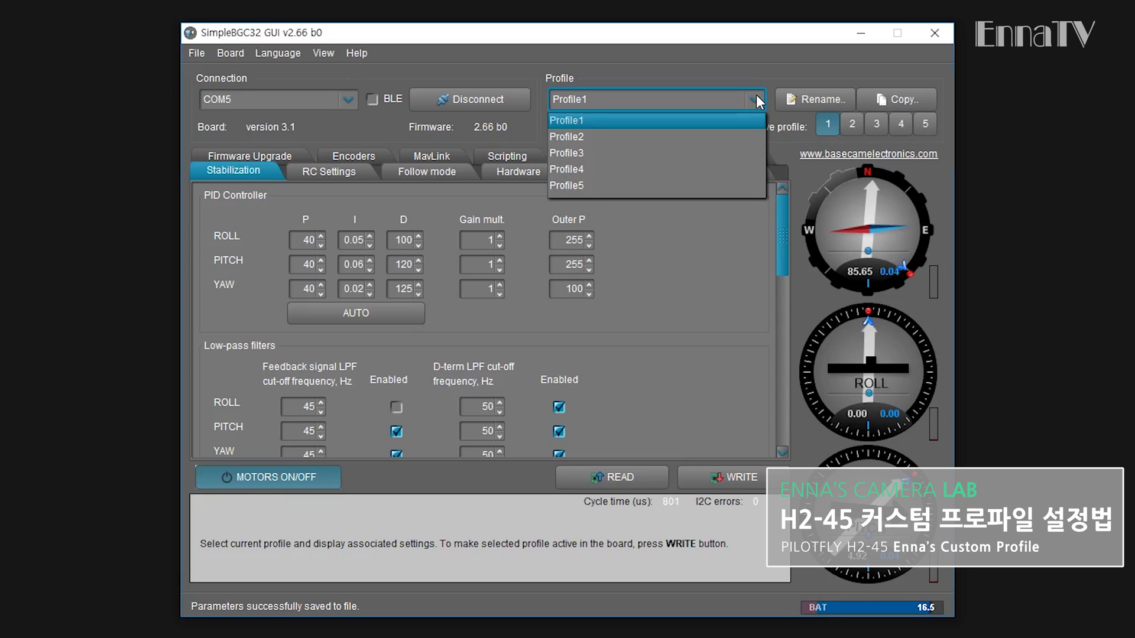
pyautogui.click(722, 136)
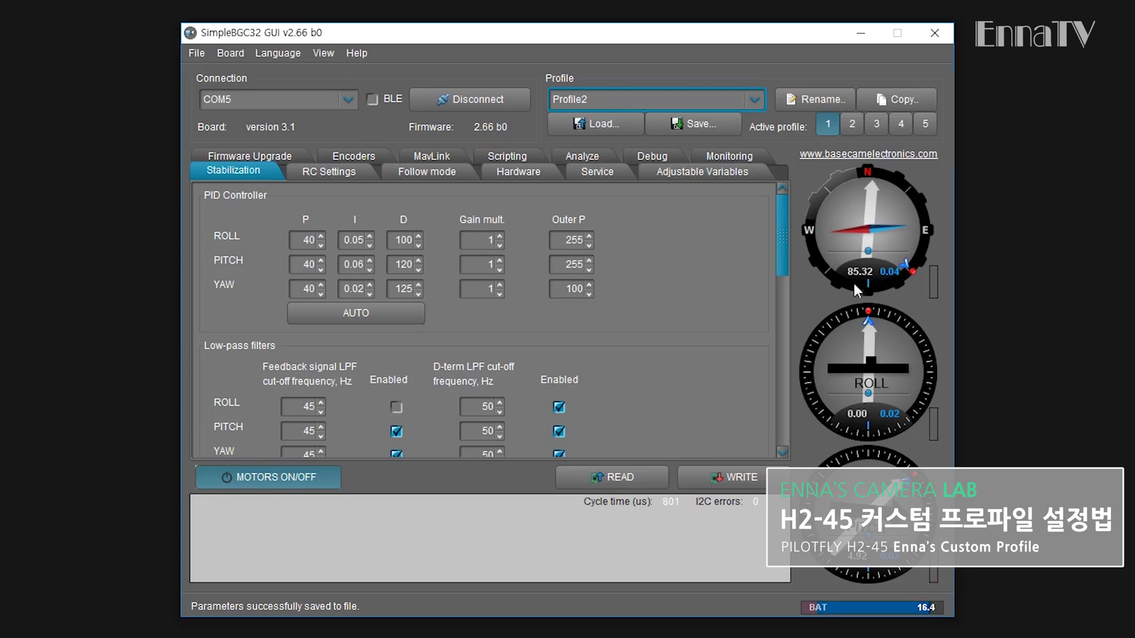
pyautogui.doubleClick(297, 242)
pyautogui.doubleClick(361, 241)
pyautogui.click(395, 240)
pyautogui.doubleClick(302, 265)
pyautogui.press('Tab')
pyautogui.press('Tab')
pyautogui.doubleClick(305, 288)
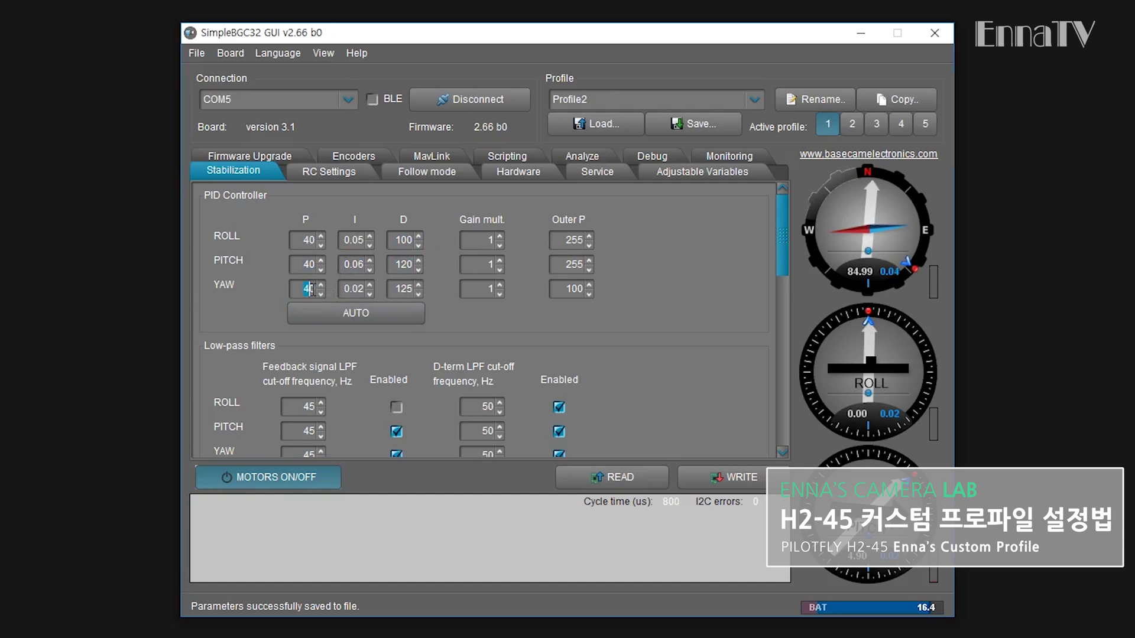
pyautogui.doubleClick(343, 289)
pyautogui.doubleClick(404, 289)
# Examine the low-pass filter cut-off frequencies of Profile2 for the feedback signal and the D-term
pyautogui.moveTo(781, 216); pyautogui.dragTo(782, 261)
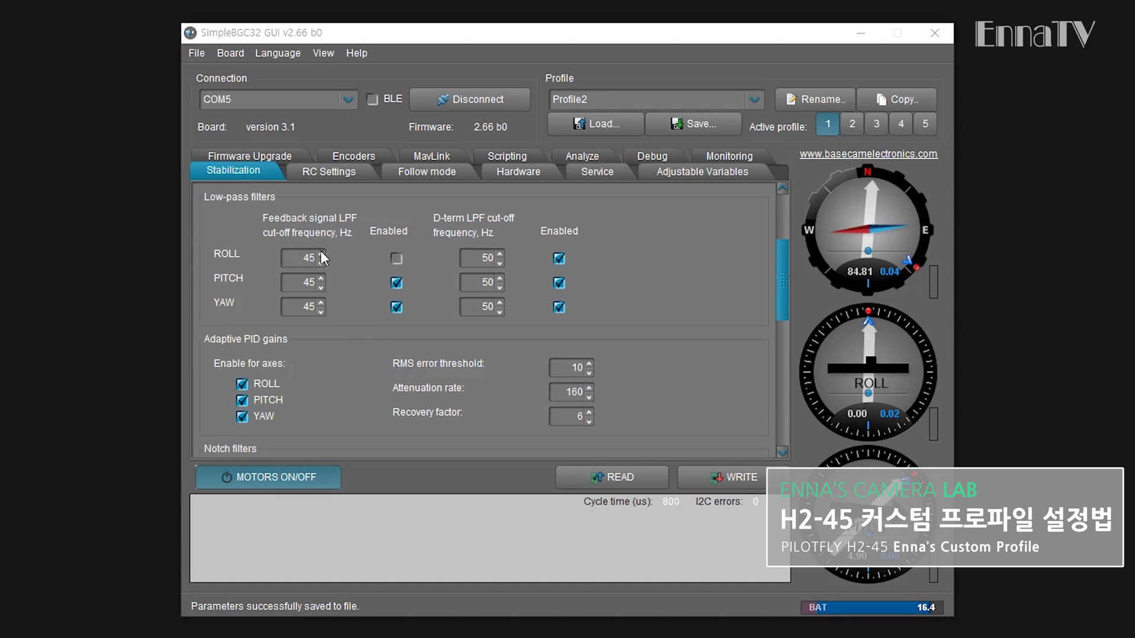
pyautogui.click(300, 257)
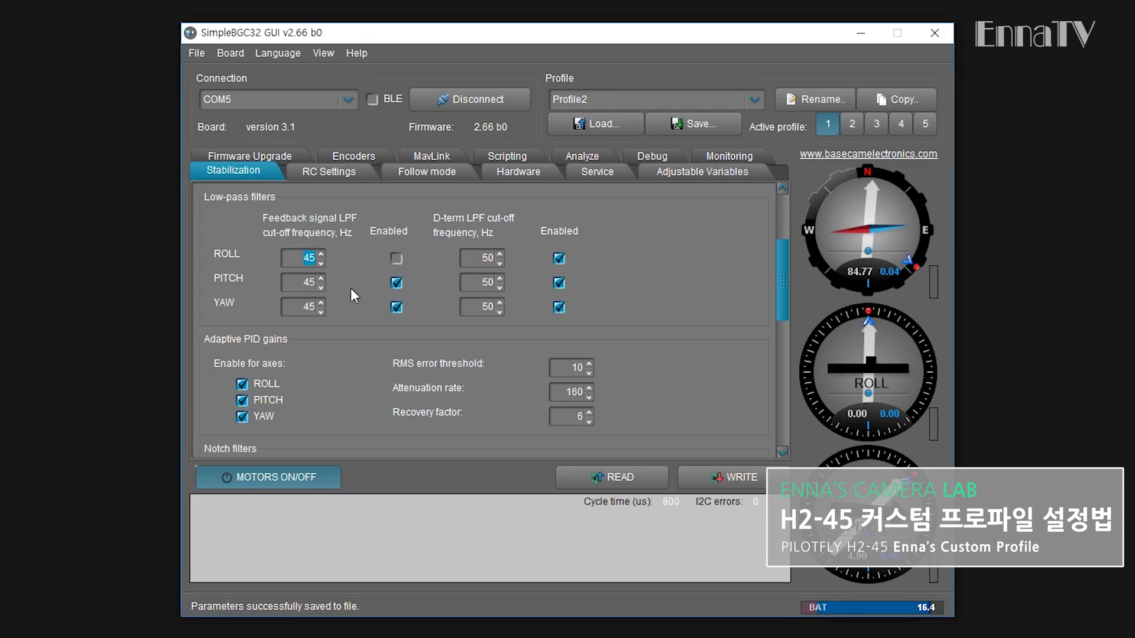
pyautogui.click(294, 282)
pyautogui.click(483, 259)
pyautogui.press('Tab')
pyautogui.press('Tab')
# Examine the notch filter frequency, width and gain settings of Profile2 for each axis
pyautogui.moveTo(785, 251); pyautogui.dragTo(785, 328)
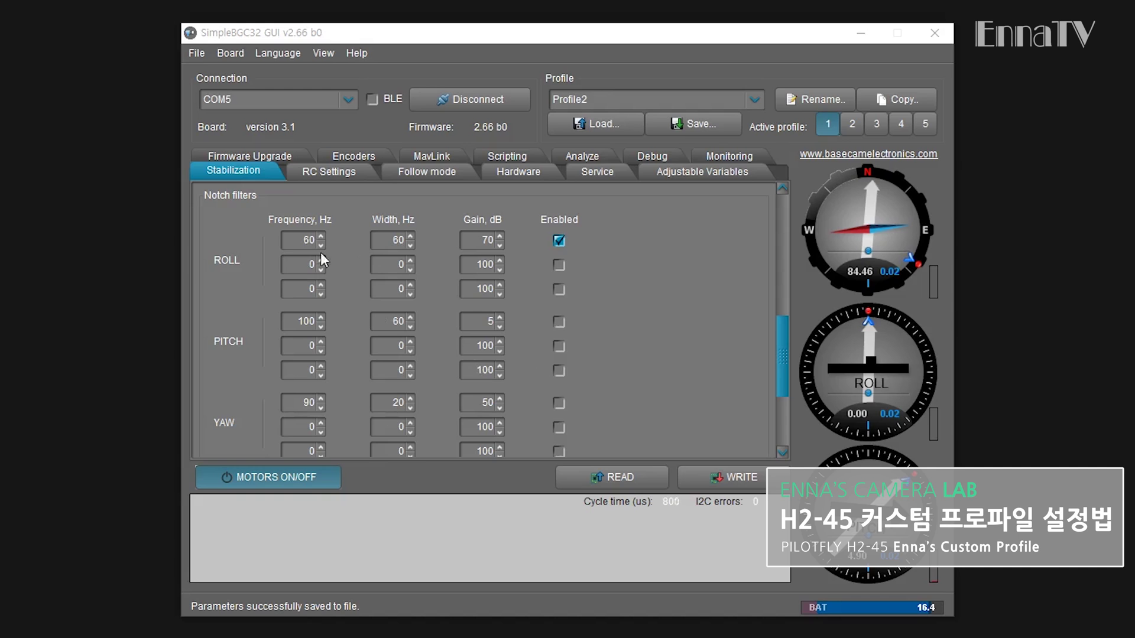
pyautogui.moveTo(783, 339); pyautogui.dragTo(782, 346)
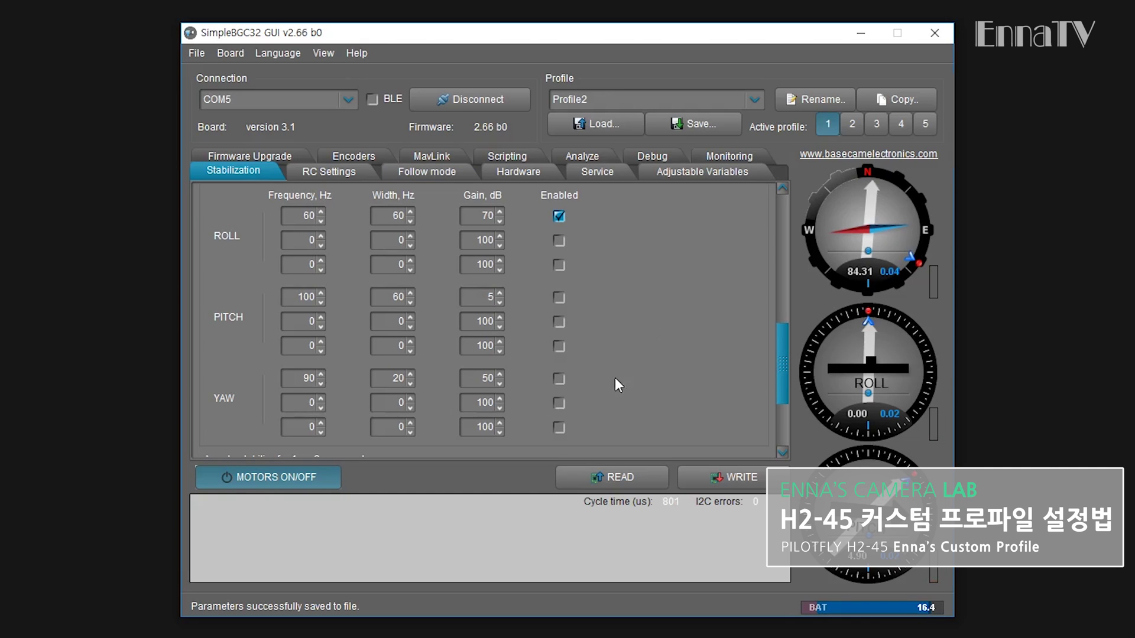
pyautogui.doubleClick(291, 215)
pyautogui.click(387, 214)
pyautogui.click(390, 239)
# Examine the hardware motor configuration and the roll, pitch and yaw motor power settings of Profile2
pyautogui.click(520, 171)
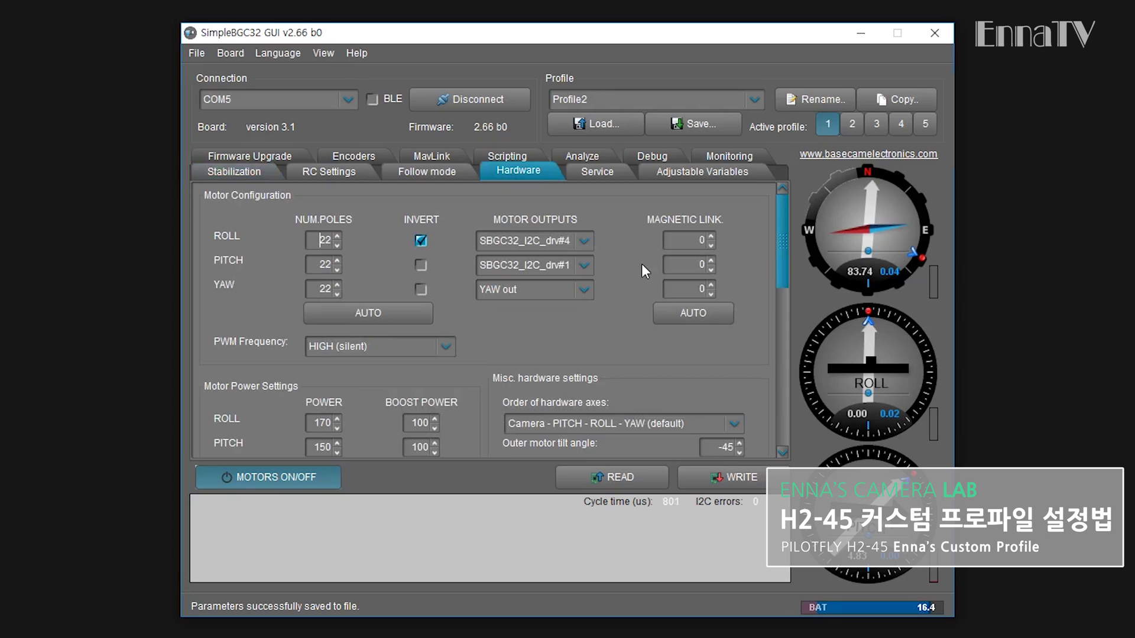
pyautogui.moveTo(780, 235); pyautogui.dragTo(778, 289)
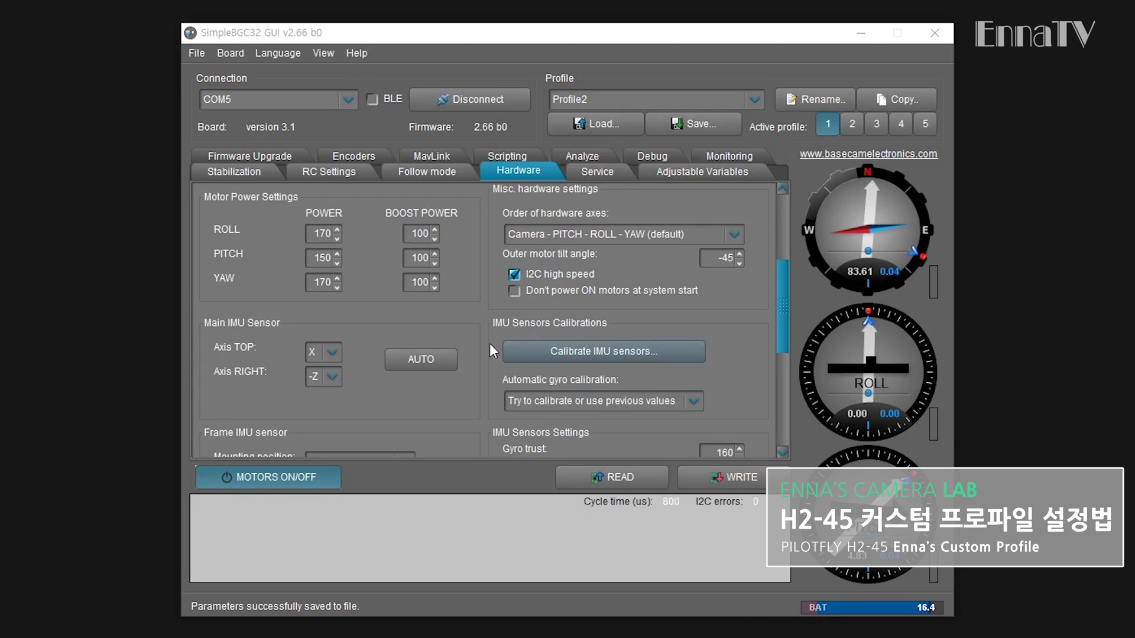
pyautogui.click(313, 234)
pyautogui.doubleClick(319, 233)
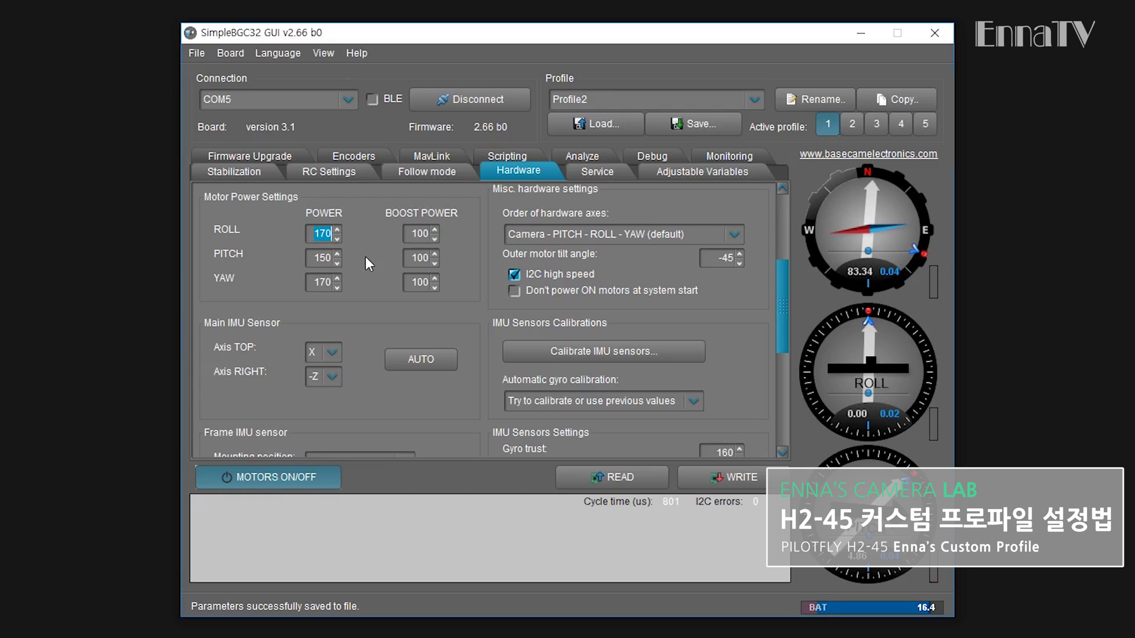
# Examine the follow mode activation options and the dead-band, expo curve, speed, LPF and range settings of Profile2
pyautogui.click(425, 172)
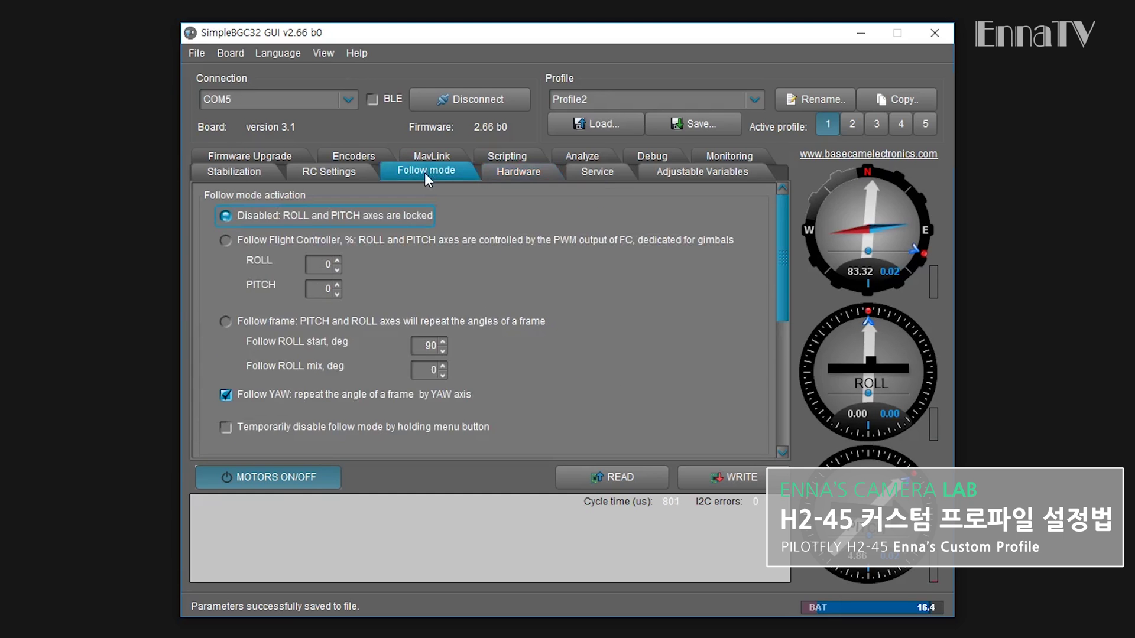
pyautogui.moveTo(782, 221); pyautogui.dragTo(778, 353)
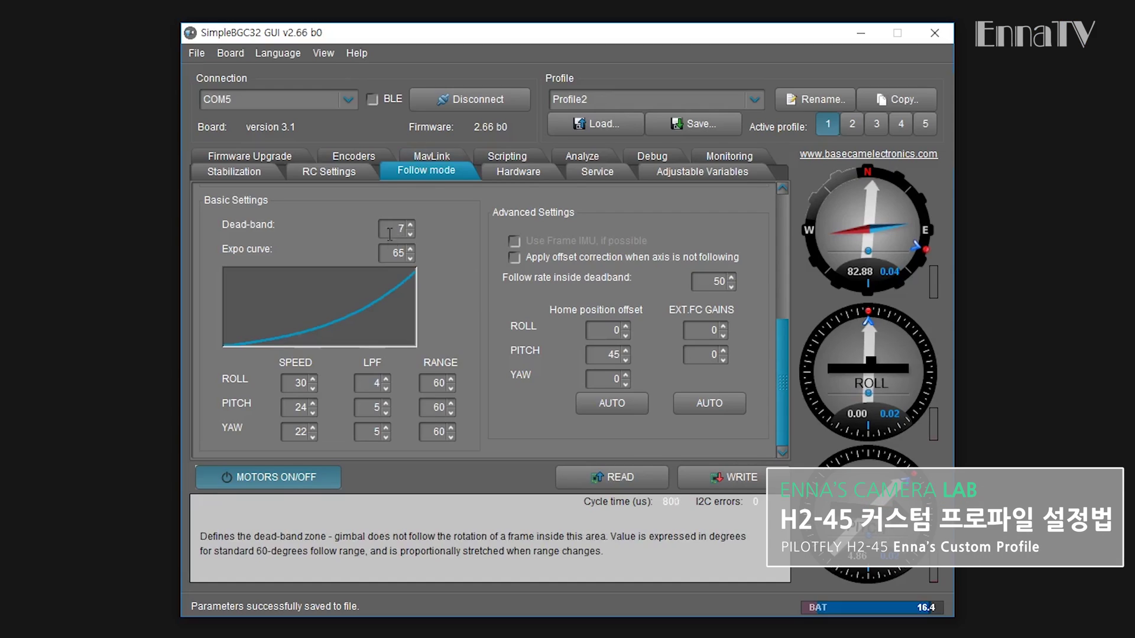
pyautogui.doubleClick(396, 229)
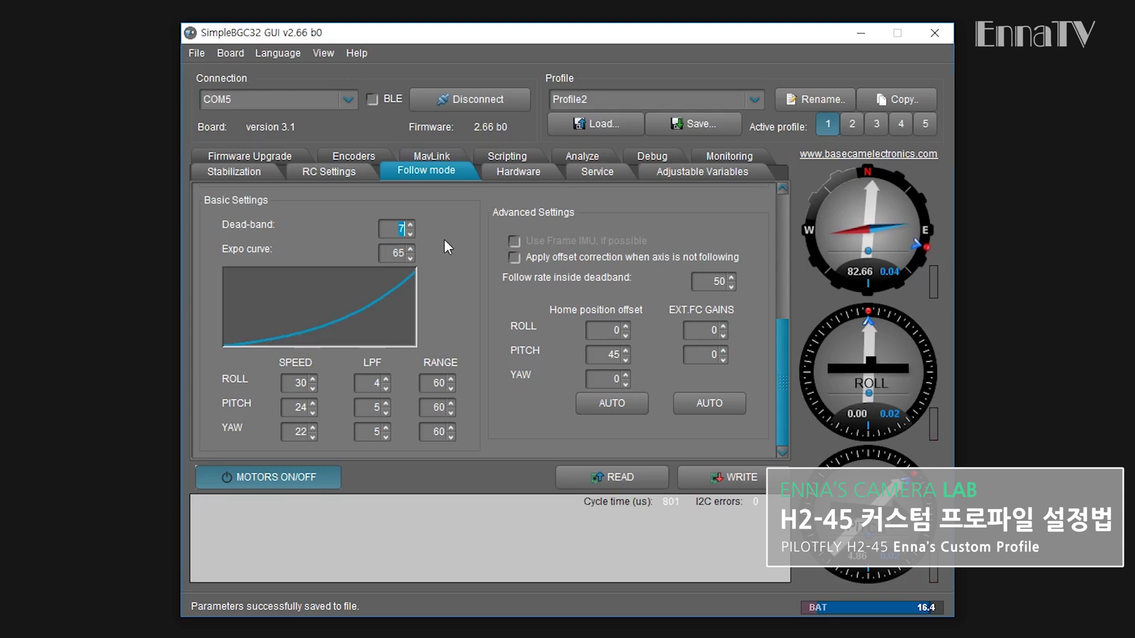
pyautogui.click(388, 230)
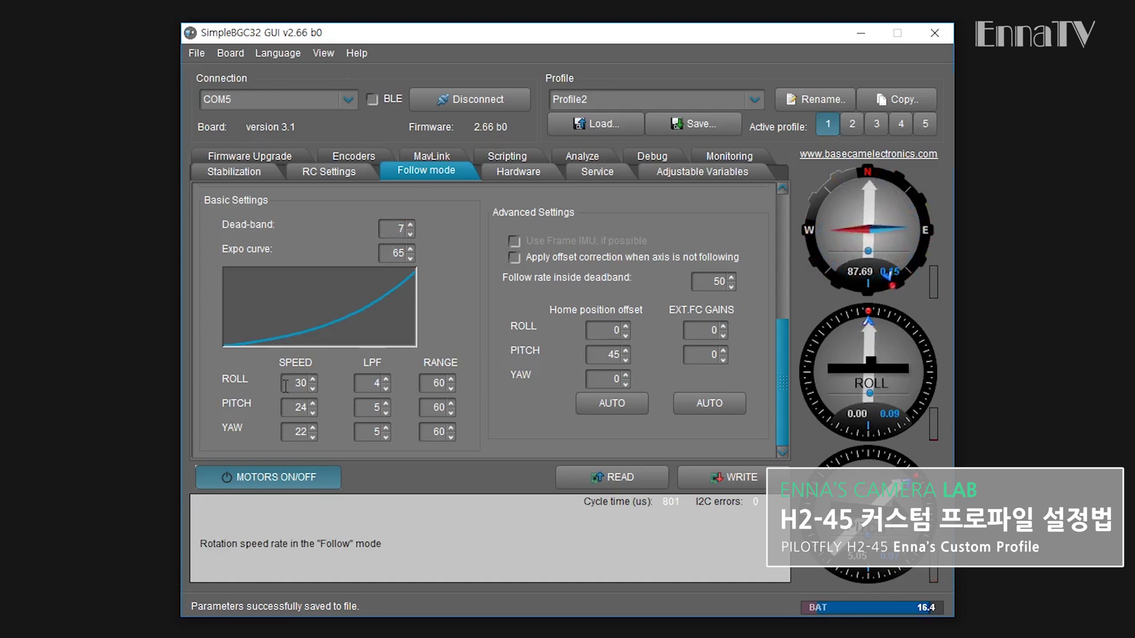
pyautogui.click(367, 384)
pyautogui.click(429, 385)
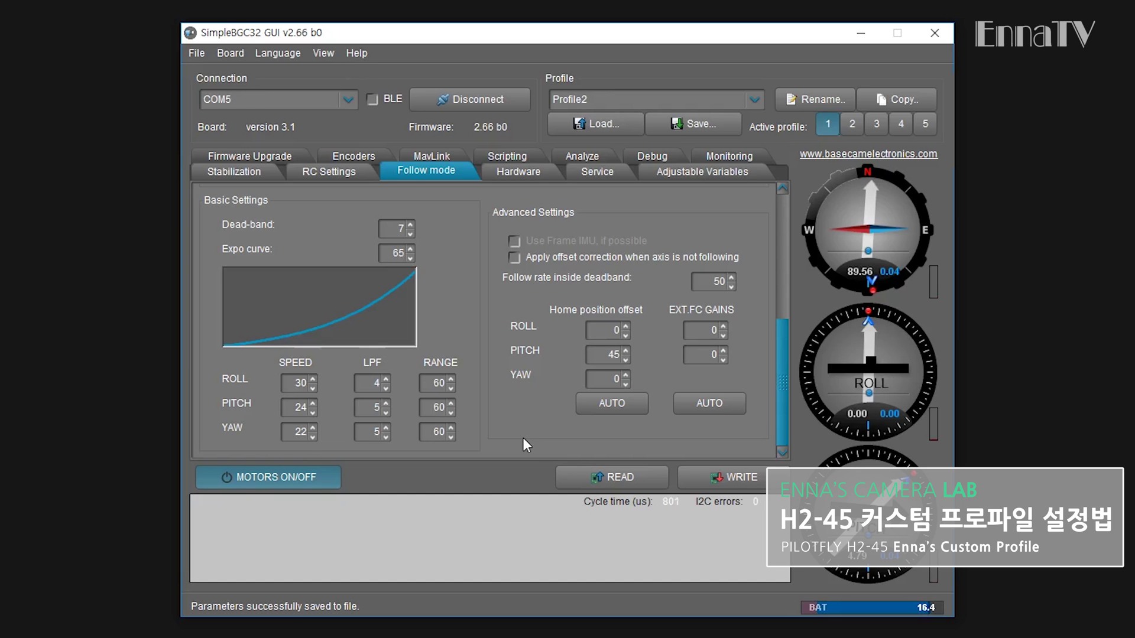
# Examine the buzzer, LED and battery monitoring options in the service settings
pyautogui.click(599, 172)
pyautogui.moveTo(776, 231); pyautogui.dragTo(789, 311)
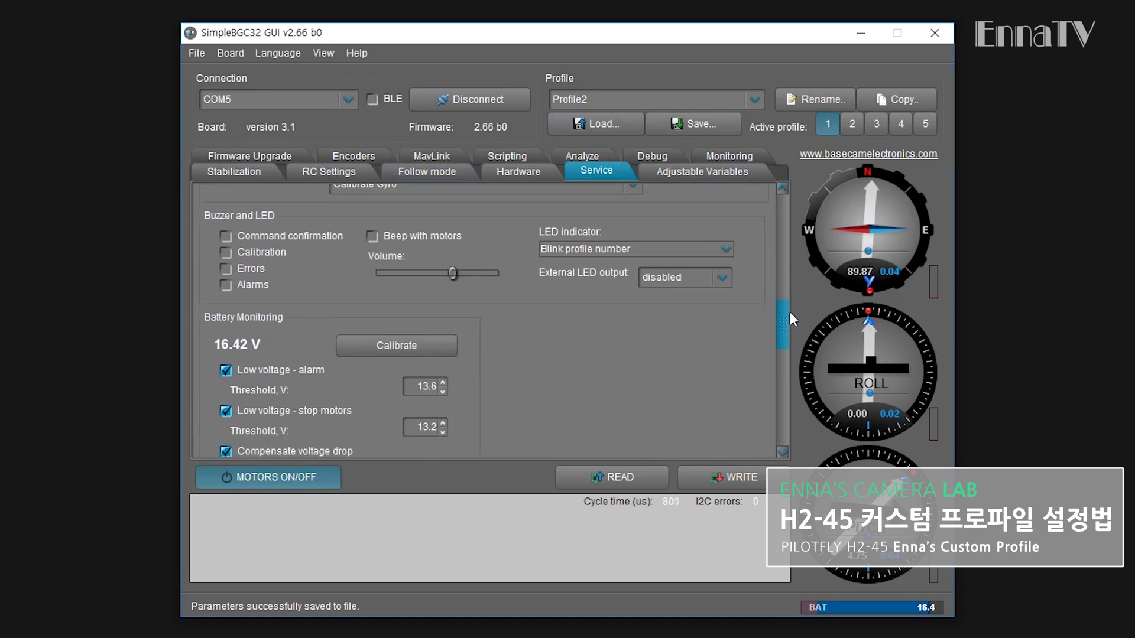